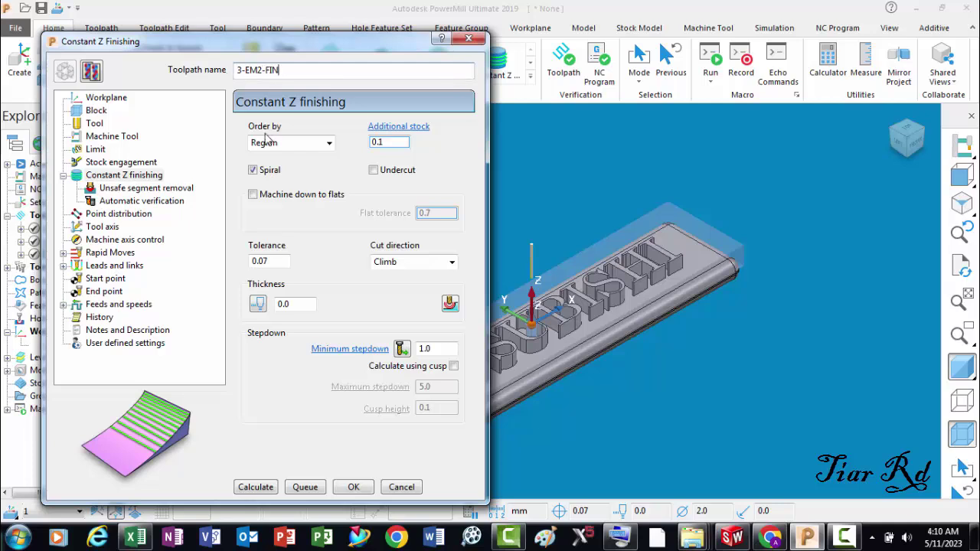
Step: Lock the block's maximum Z limit and set its minimum Z to -10 for the Constant Z finishing toolpath, checking against the front wireframe
left_click(97, 112)
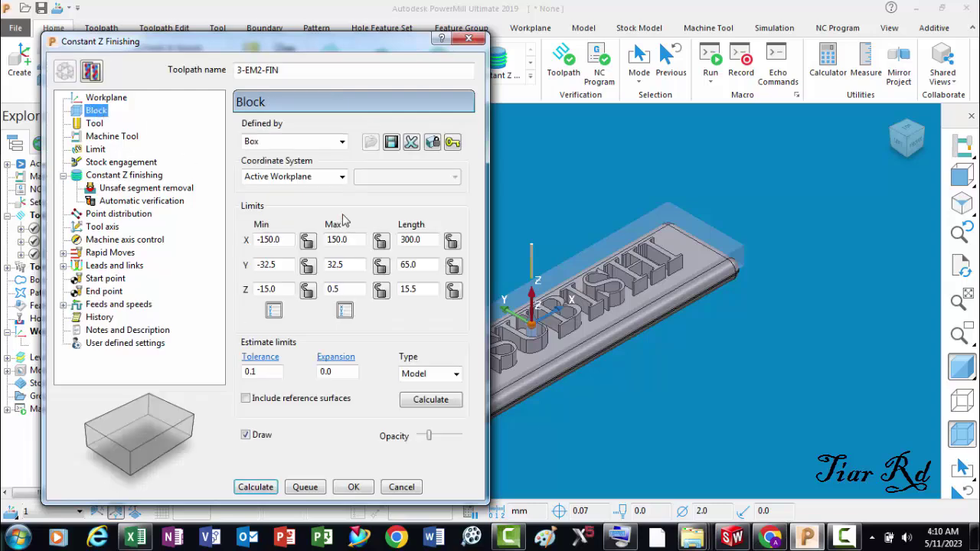
left_click(966, 177)
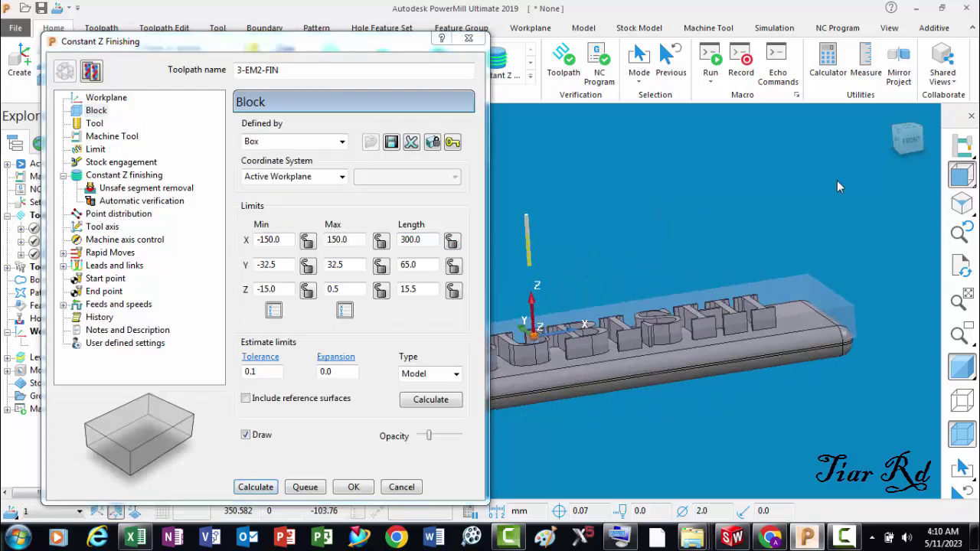
left_click(963, 435)
left_click(961, 399)
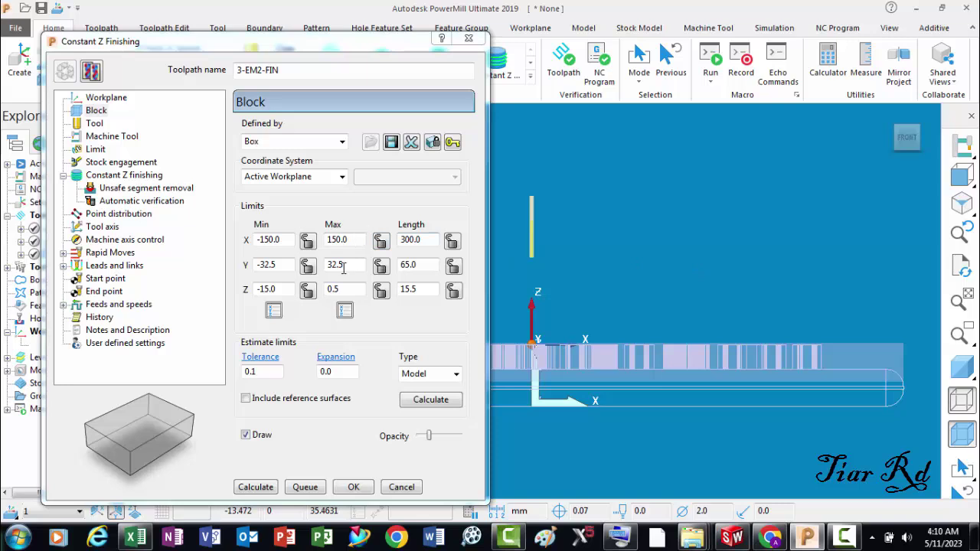
left_click(381, 291)
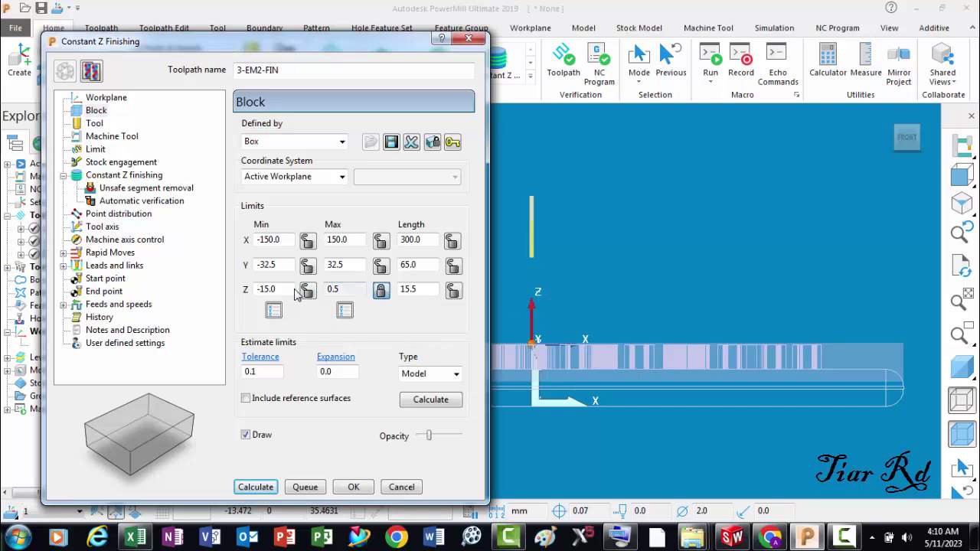
left_click_drag(281, 288, 256, 289)
key("BackSpace")
left_click(346, 289)
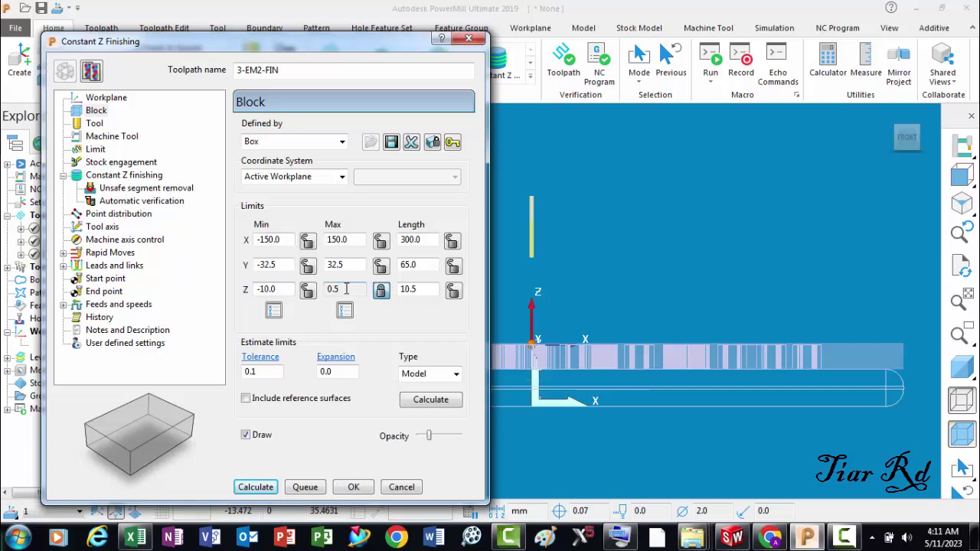
Step: Restore the shaded model display with the block shown and return to the isometric view
left_click(963, 404)
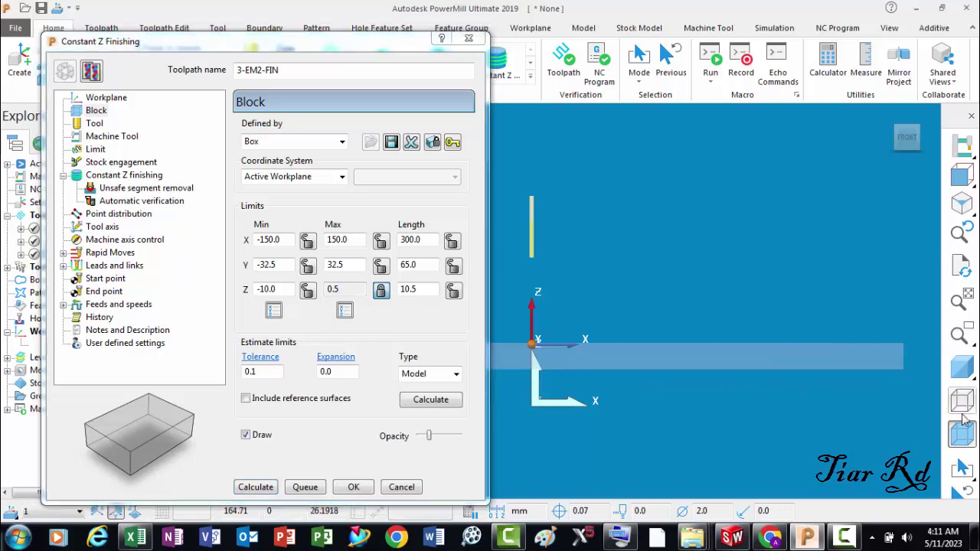
left_click(962, 361)
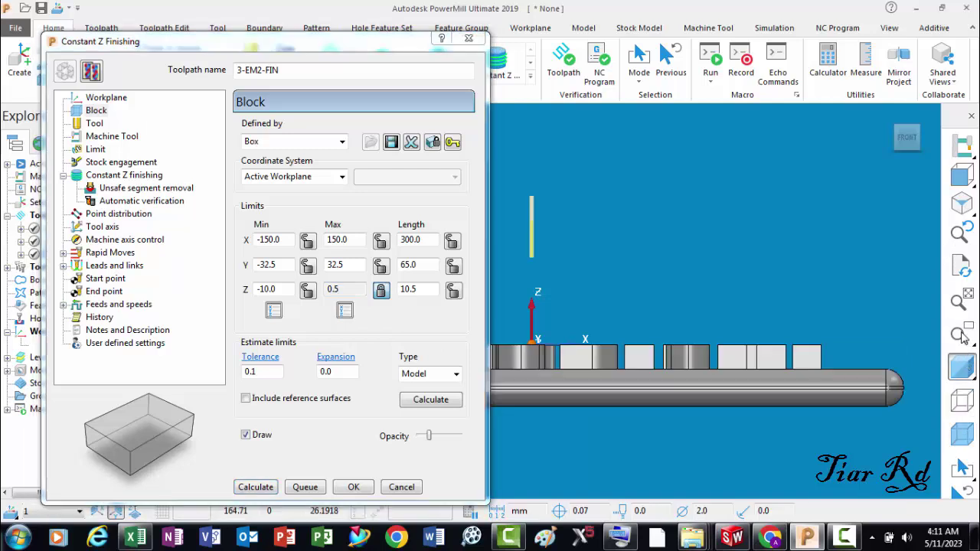
left_click(962, 434)
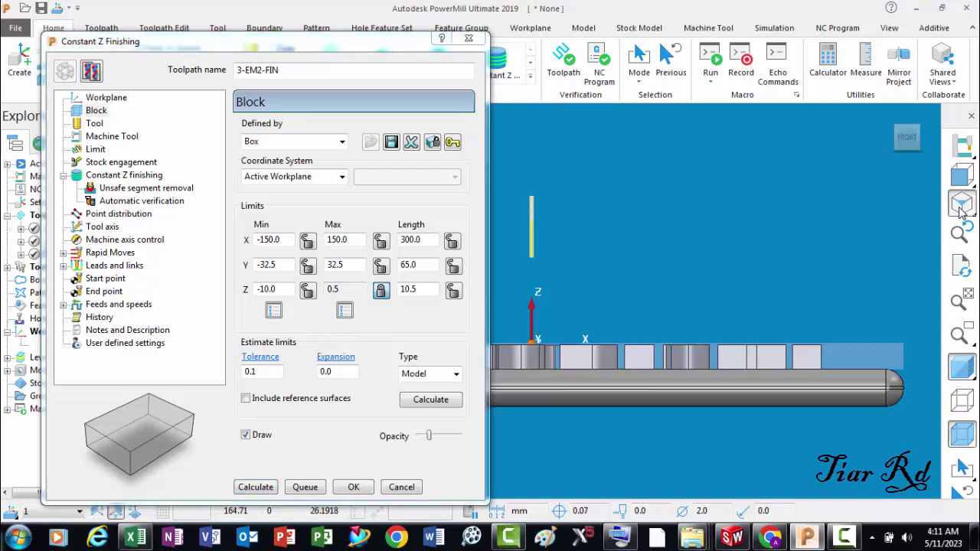
left_click(961, 206)
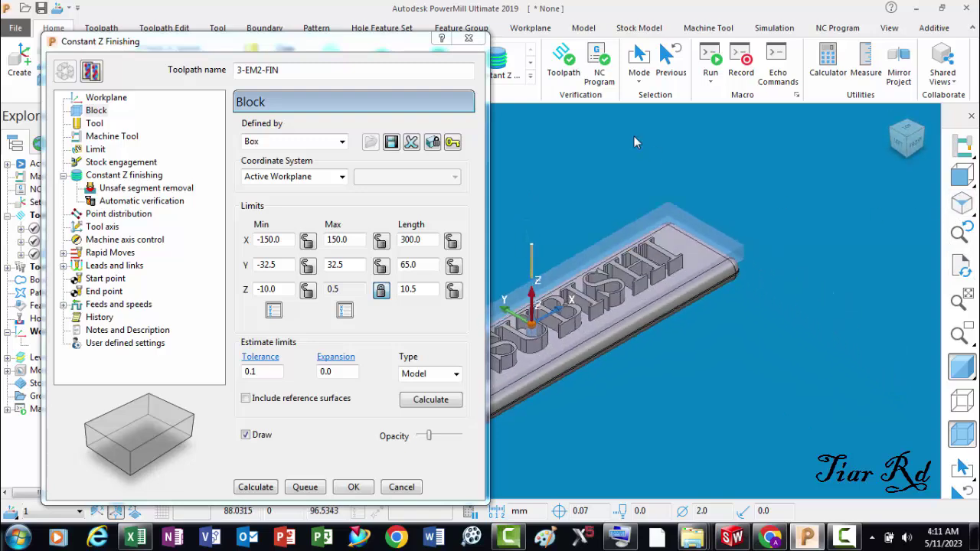
Step: Assign the existing 2-EM2 tool to the Constant Z finishing toolpath
left_click(90, 123)
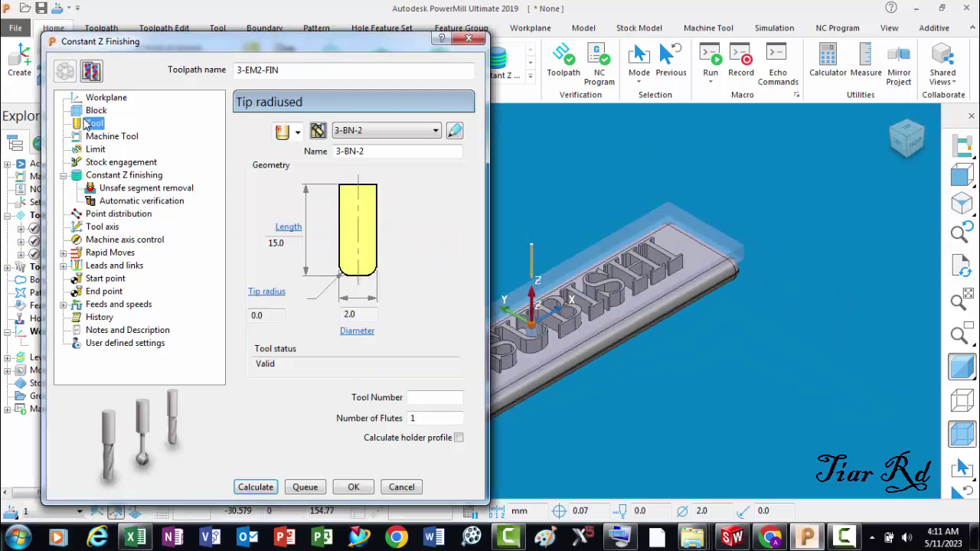
left_click(435, 132)
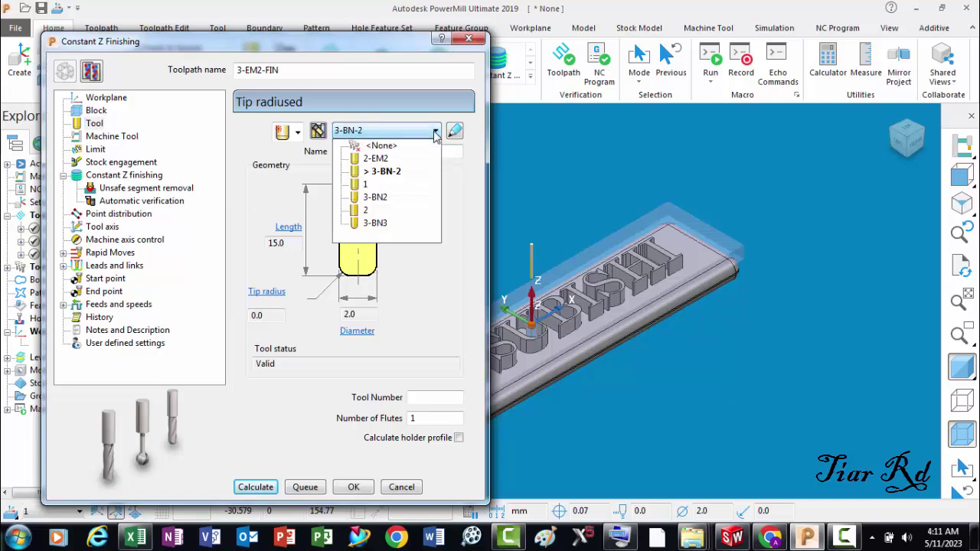
left_click(376, 150)
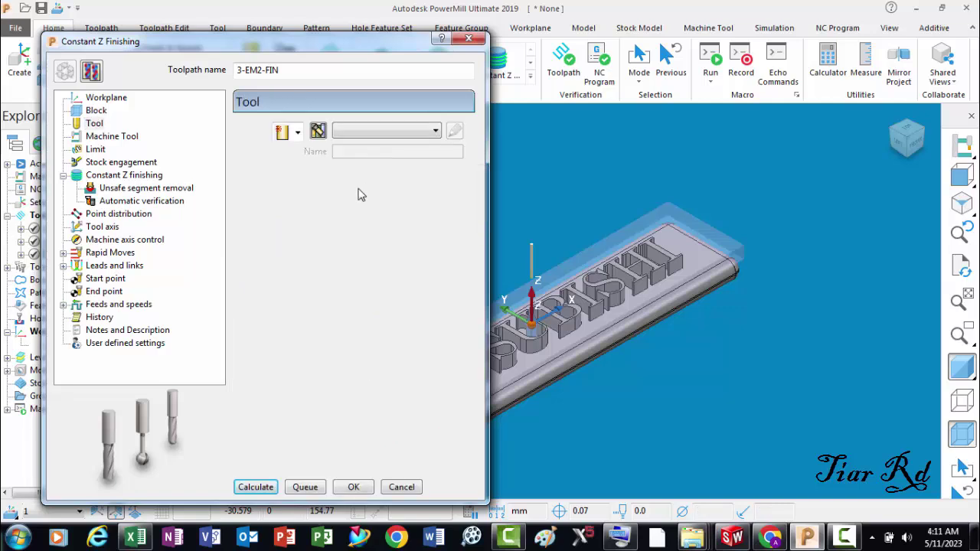
left_click(427, 131)
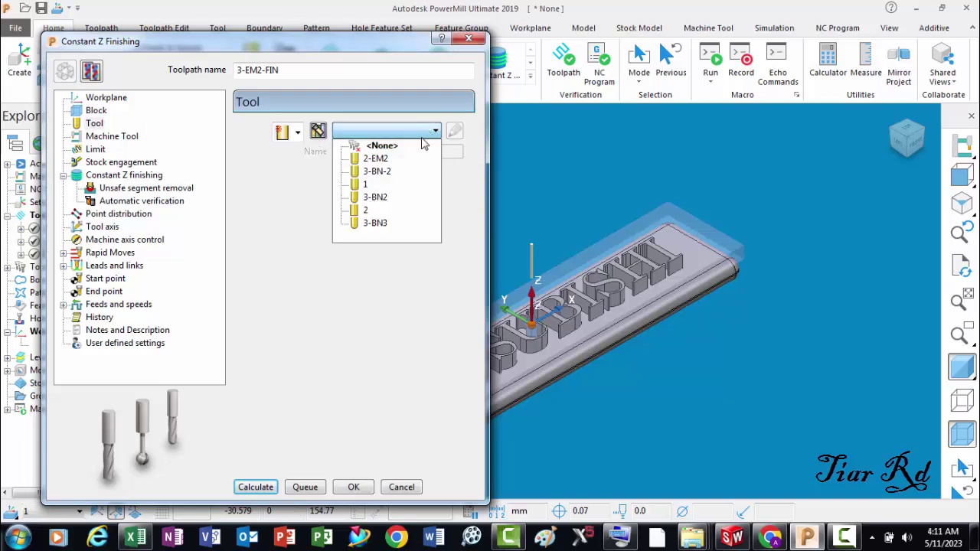
left_click(377, 159)
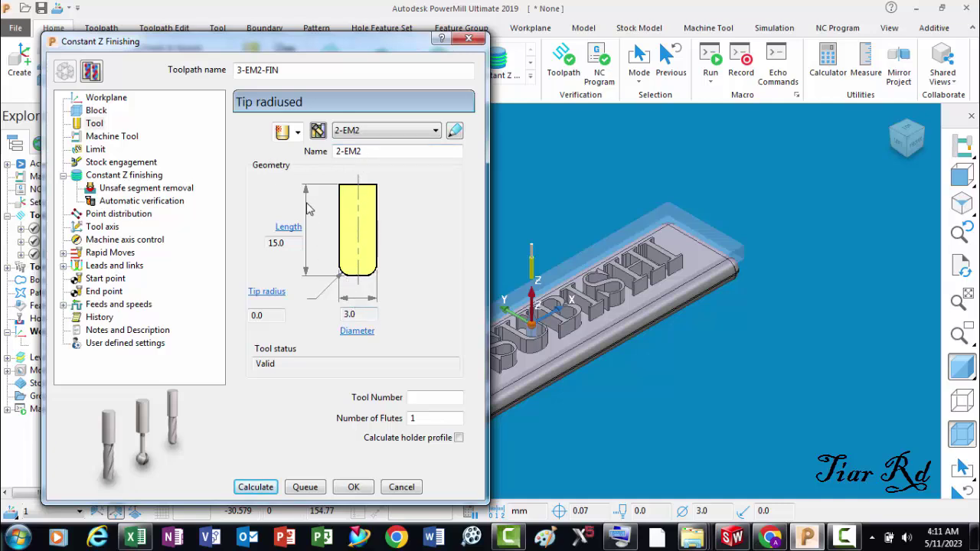
Step: Create an end mill named 3-EM2-SANVIC with a diameter of 2 and a length of 20
left_click(298, 132)
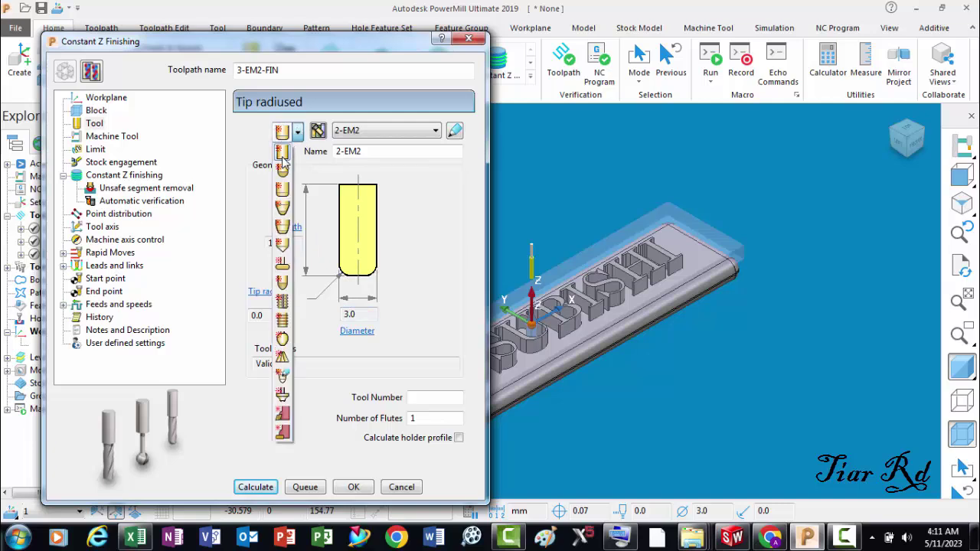
left_click(282, 156)
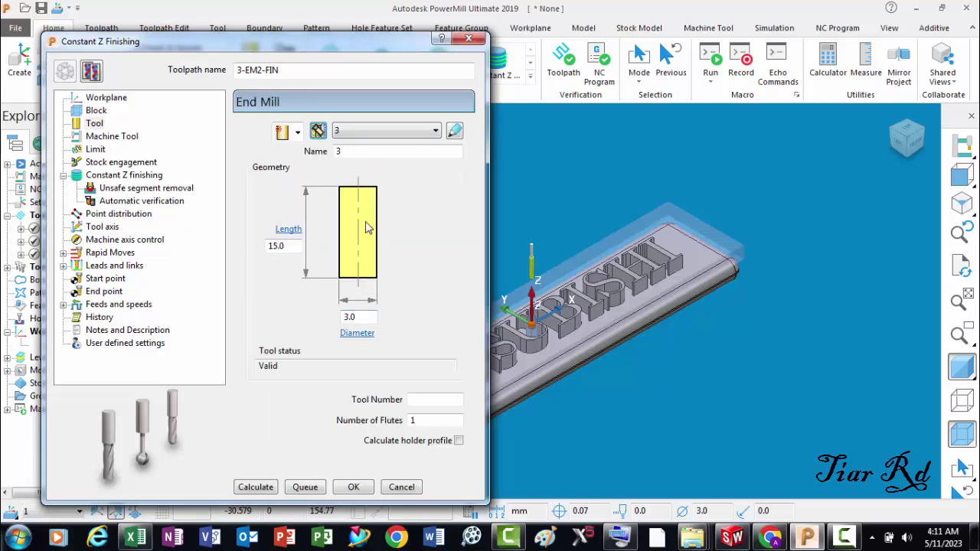
left_click(351, 150)
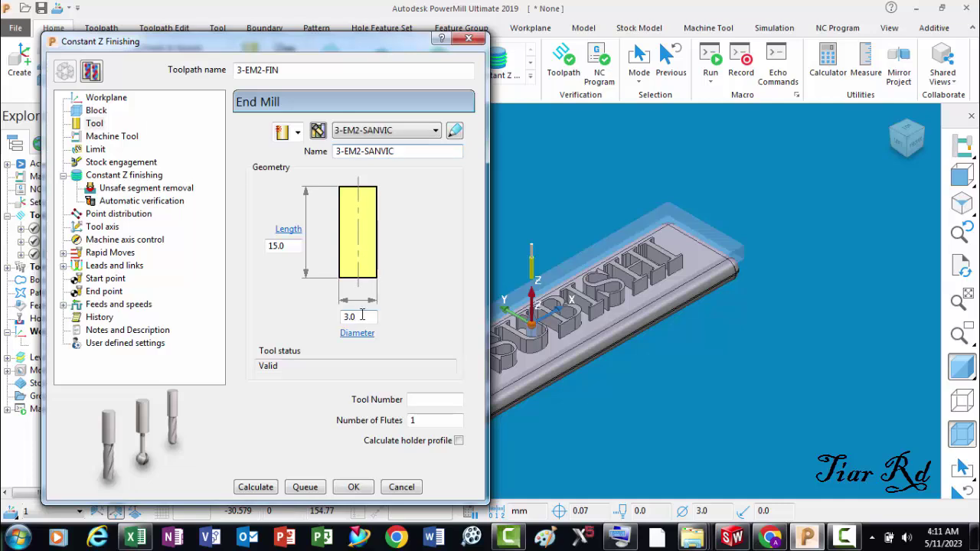
left_click_drag(362, 316, 334, 317)
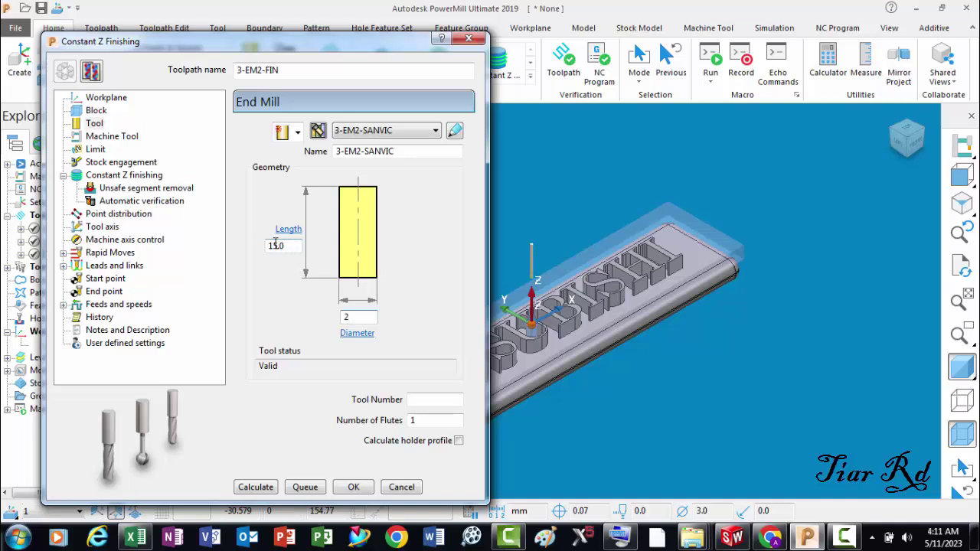
left_click_drag(287, 246, 260, 246)
type("20")
Step: Calculate the 3-EM2-FIN Constant Z finishing toolpath and close its settings
left_click(92, 176)
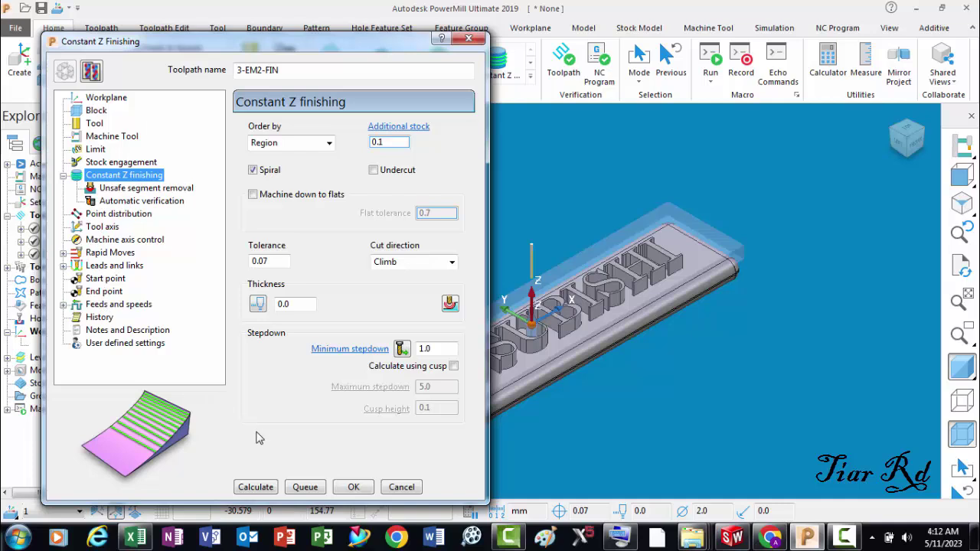
left_click(255, 490)
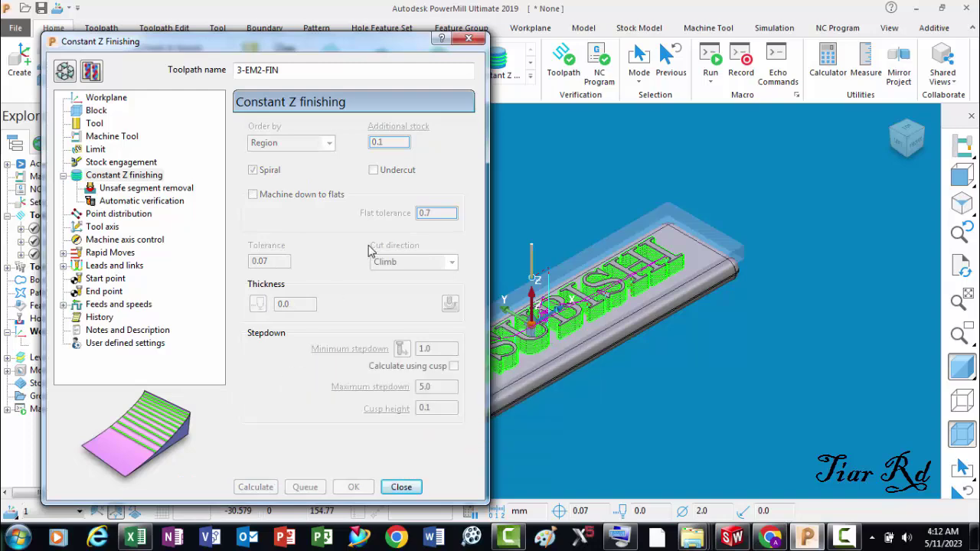
left_click(468, 38)
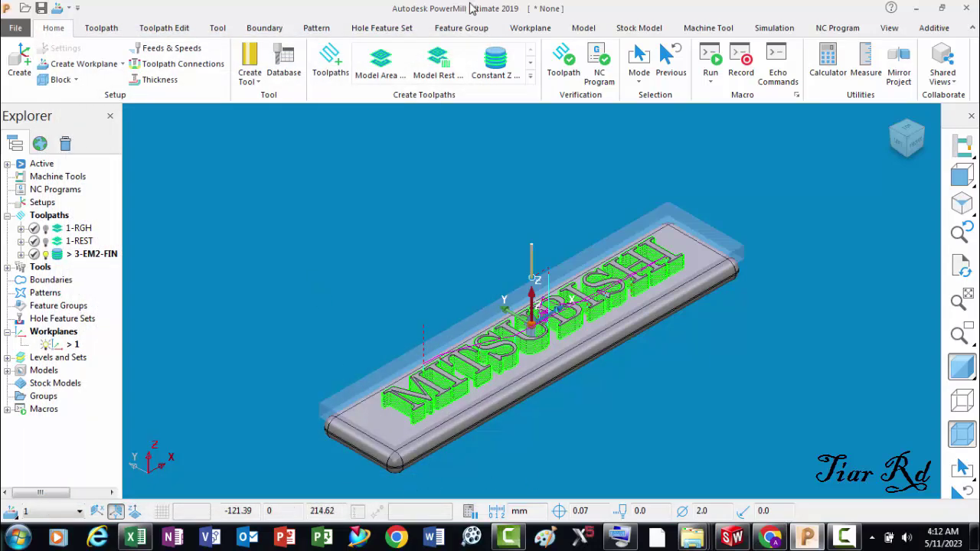
Step: Start a new toolpath using the Raster Finishing strategy from the finishing category
left_click(329, 61)
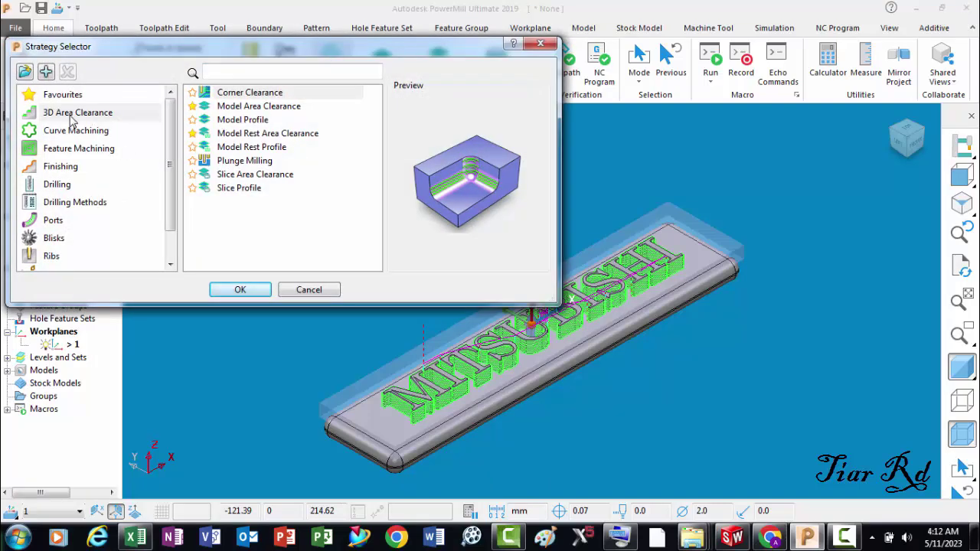
left_click(55, 168)
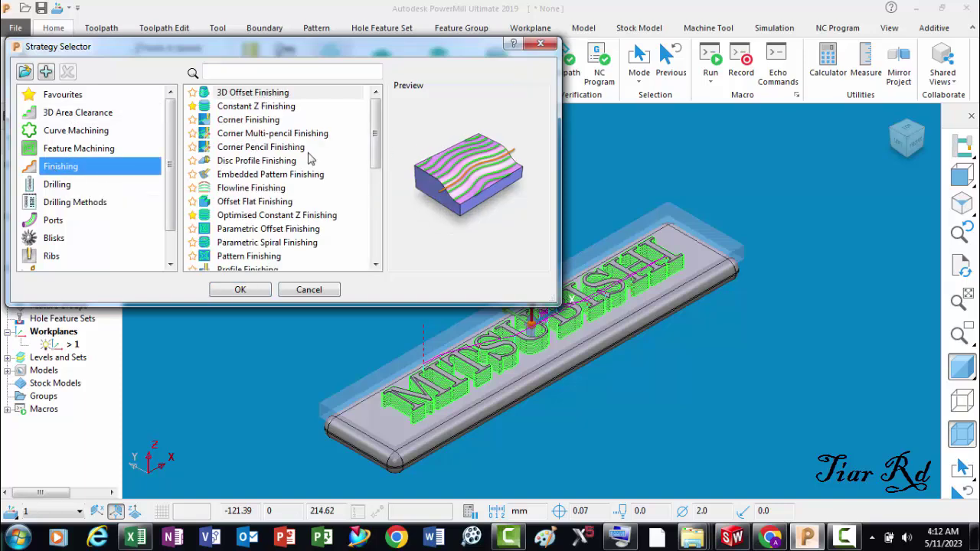
left_click(375, 265)
left_click(375, 265)
left_click(376, 265)
left_click(375, 265)
left_click(375, 265)
left_click(375, 265)
left_click(375, 265)
left_click(375, 265)
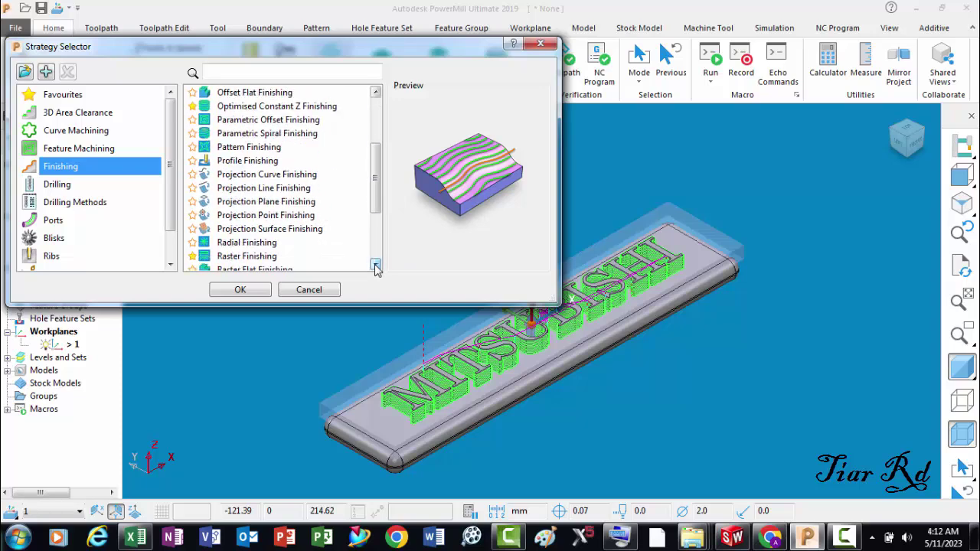
left_click(375, 264)
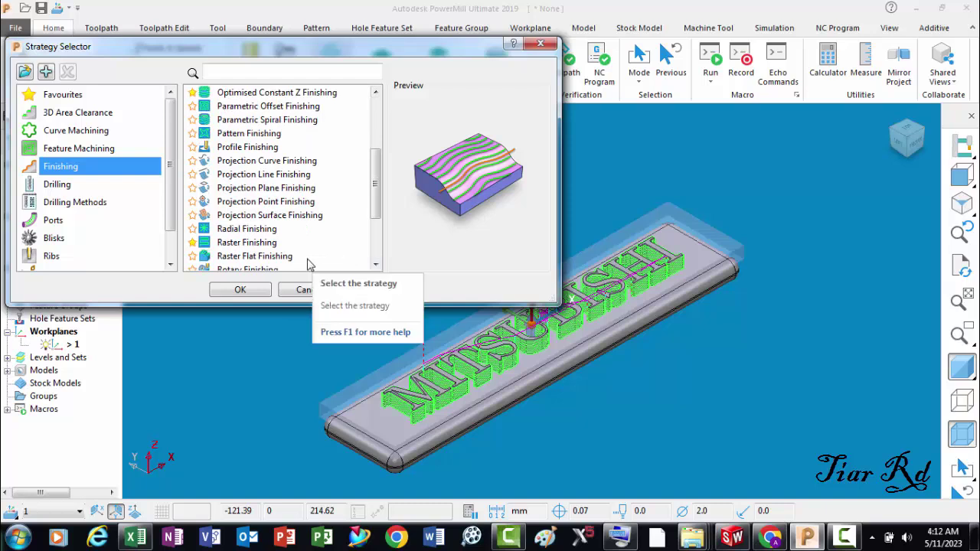
left_click(247, 243)
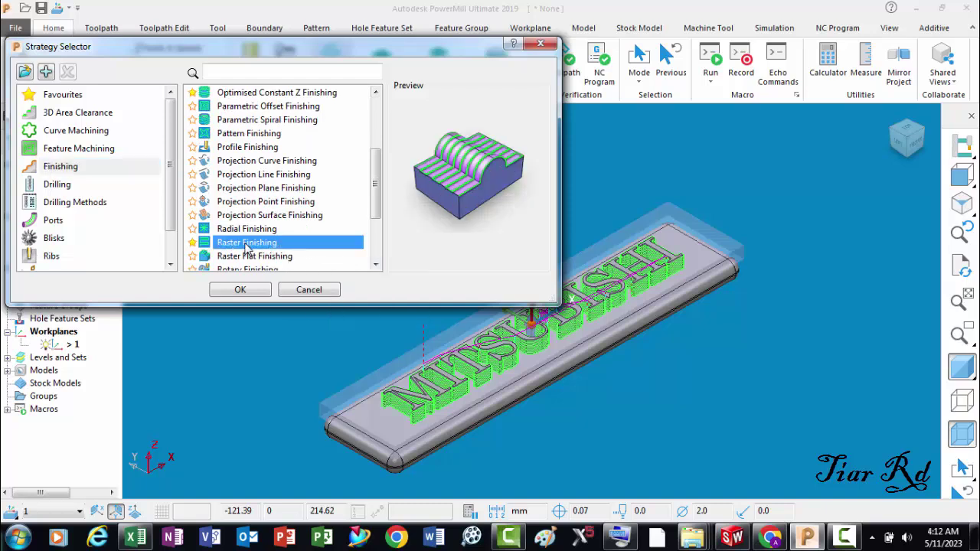
left_click(244, 290)
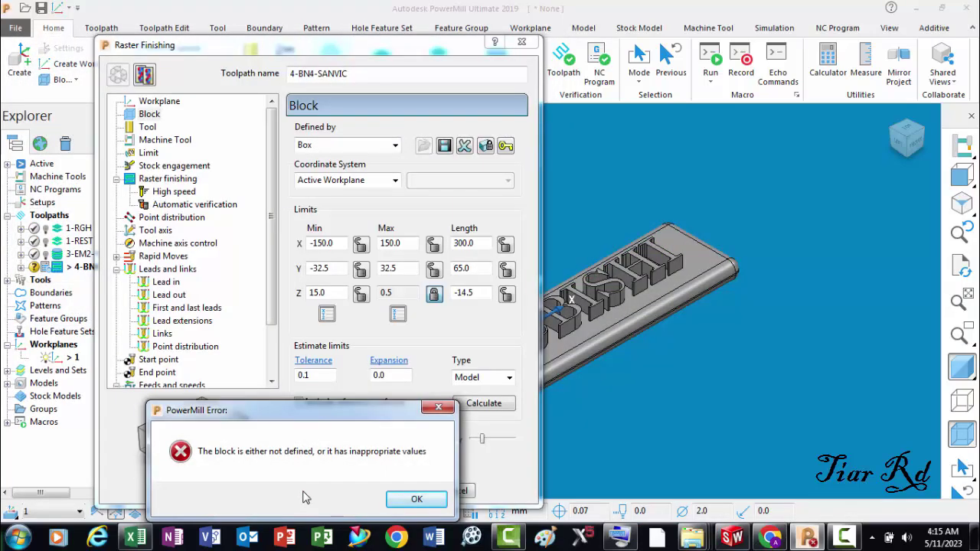
Step: Dismiss the block error, recalculate the raster finishing block from the model, and display it around the shaded part
left_click(407, 500)
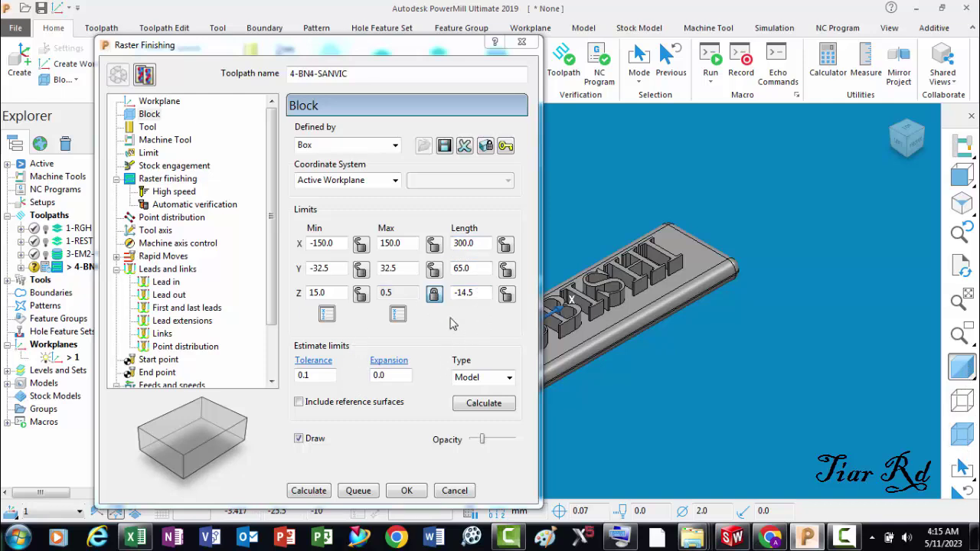
left_click(471, 407)
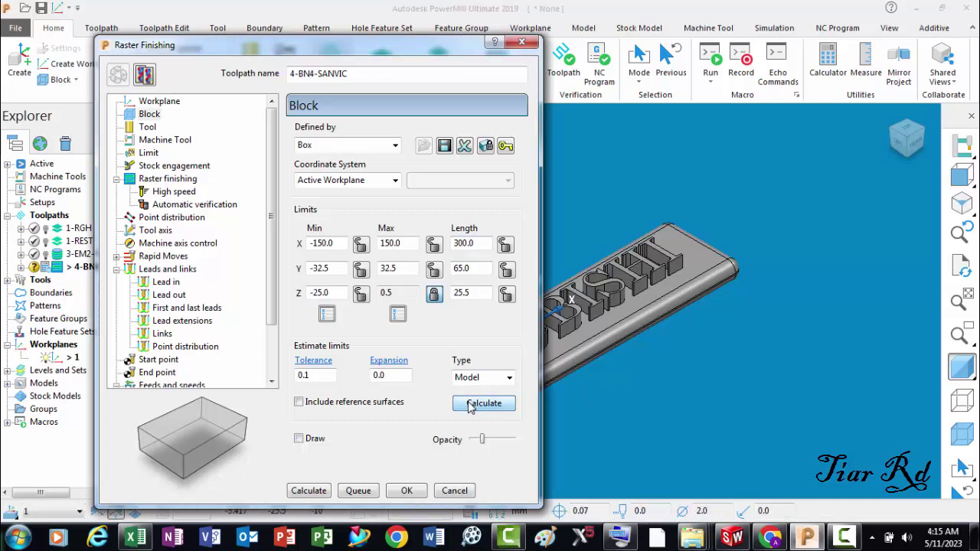
left_click(963, 368)
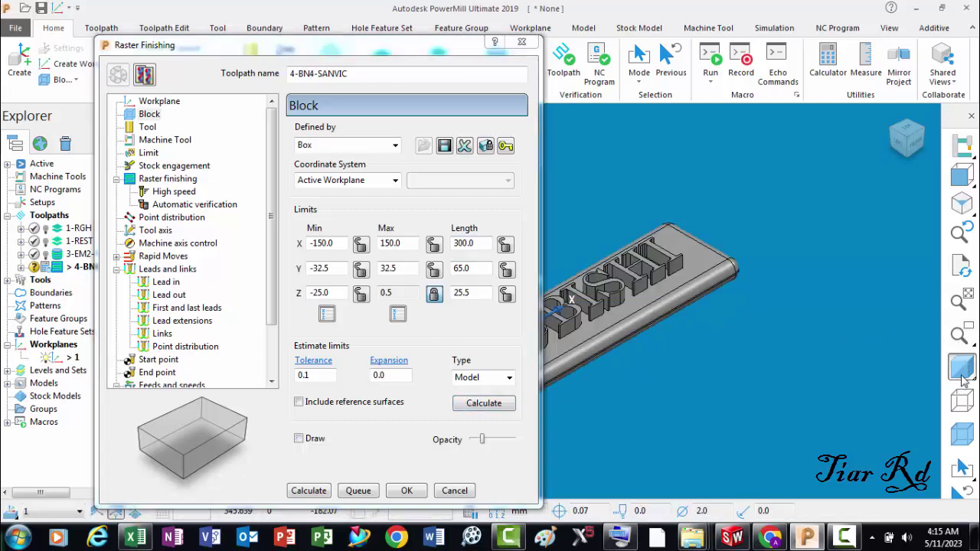
left_click(959, 438)
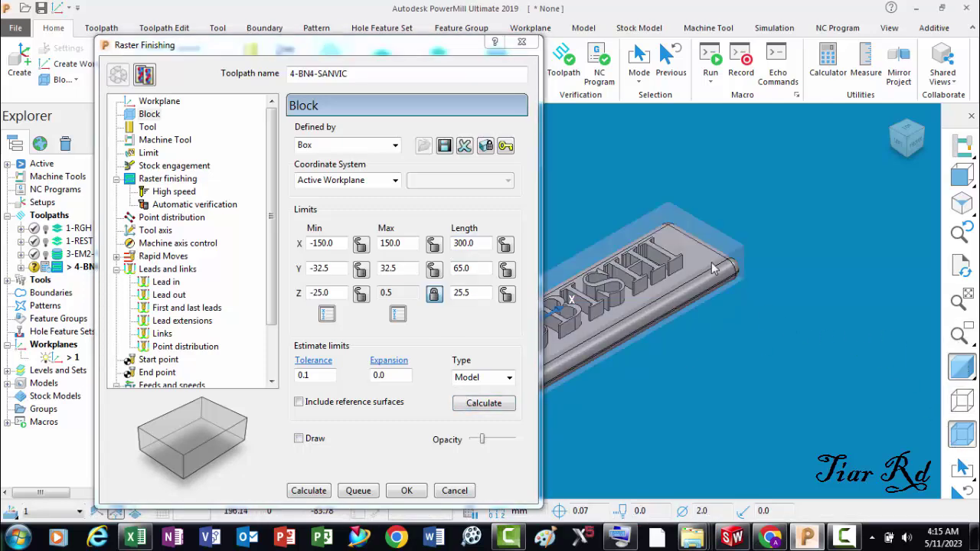
Step: Set the raster finishing block's minimum Z limit to -15, judging the depth from the front view
left_click(963, 176)
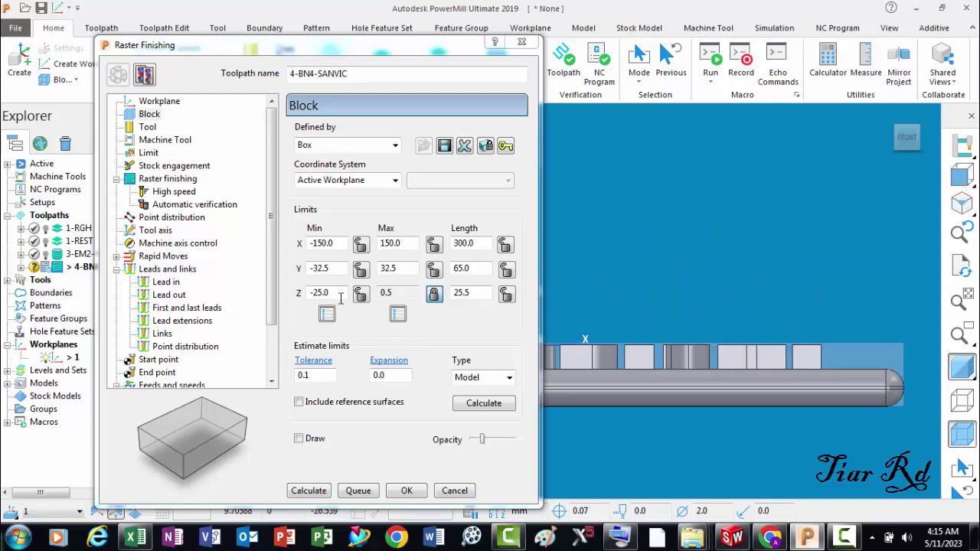
left_click_drag(344, 297, 292, 297)
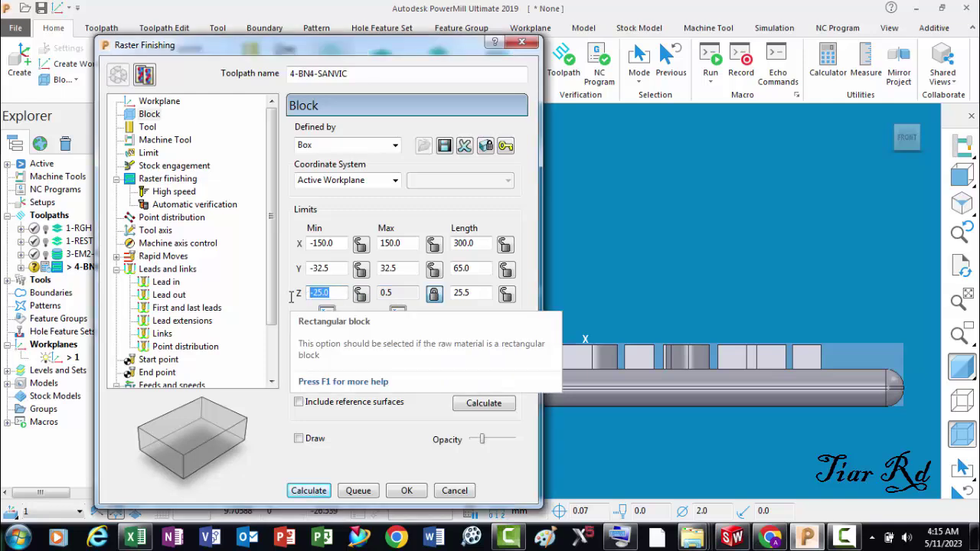
type("-")
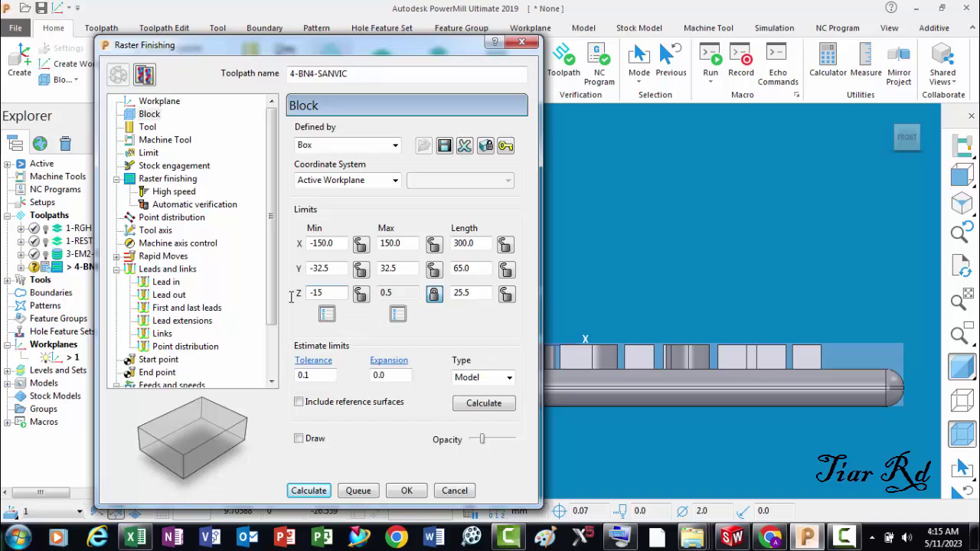
type("15")
key("Tab")
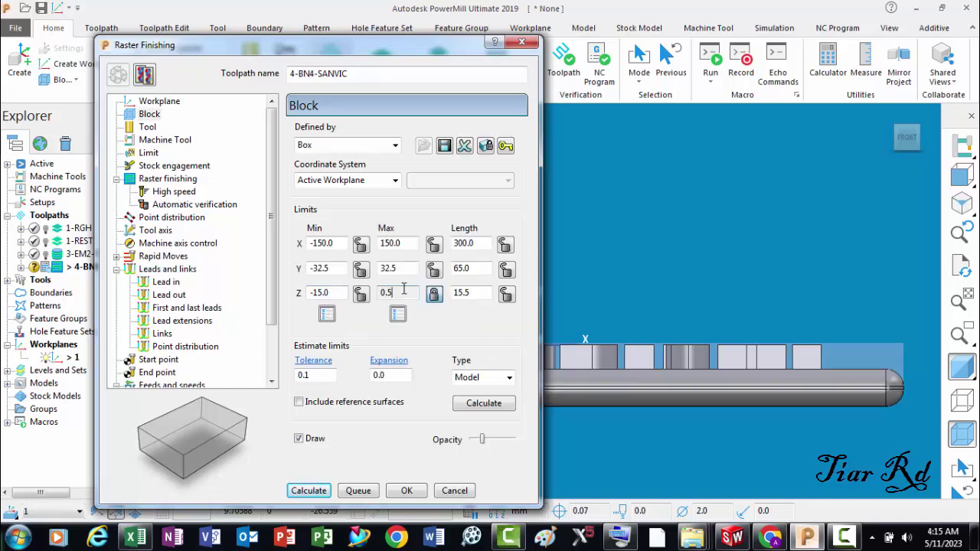
Step: Calculate the 4-BN4-SANVIC Raster Finishing toolpath and close its settings
left_click(310, 490)
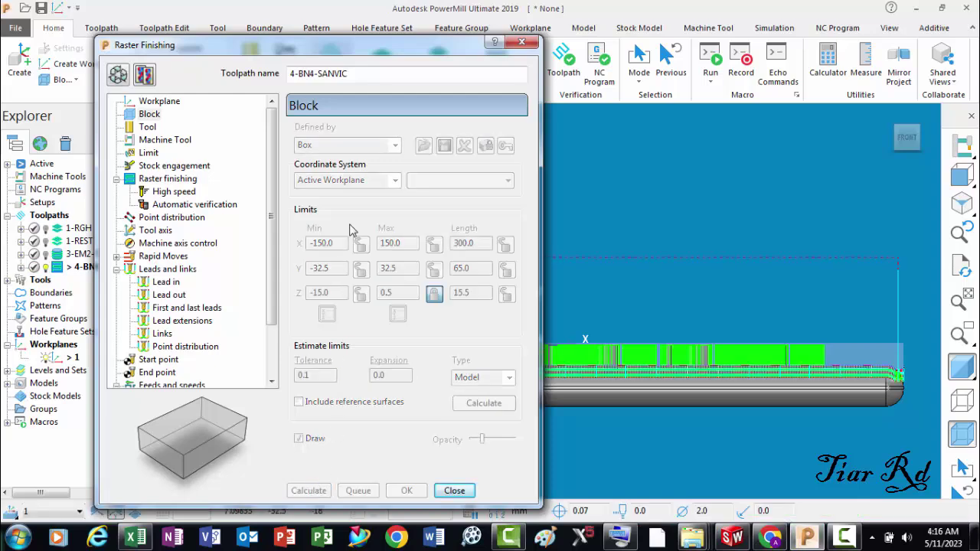
left_click(522, 44)
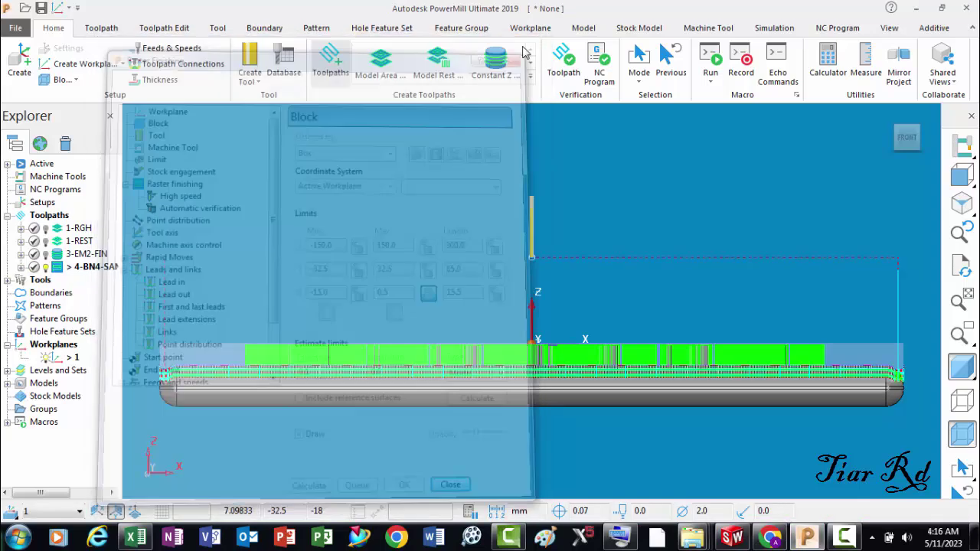
left_click(964, 202)
left_click(963, 202)
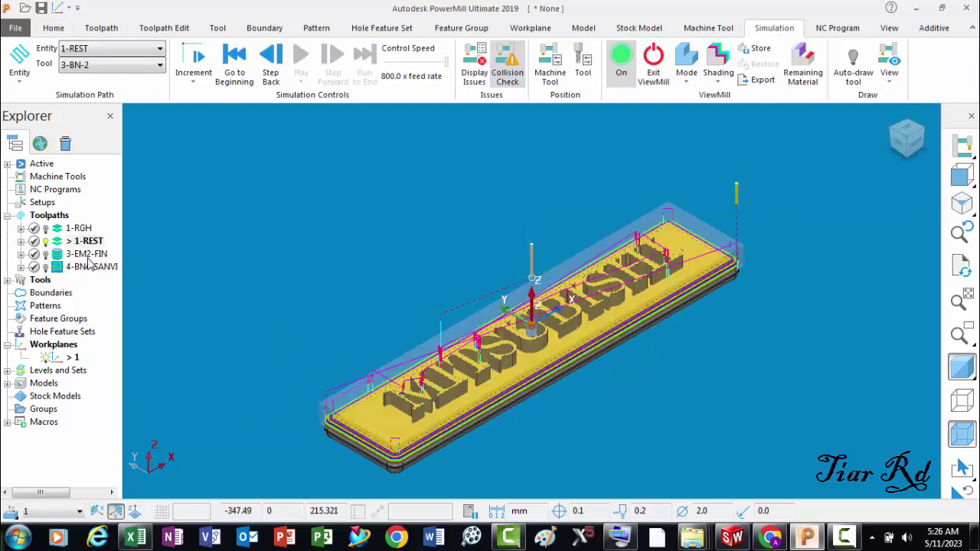
Step: Activate the 3-EM2-FIN toolpath and run its ViewMill simulation from the start
right_click(87, 259)
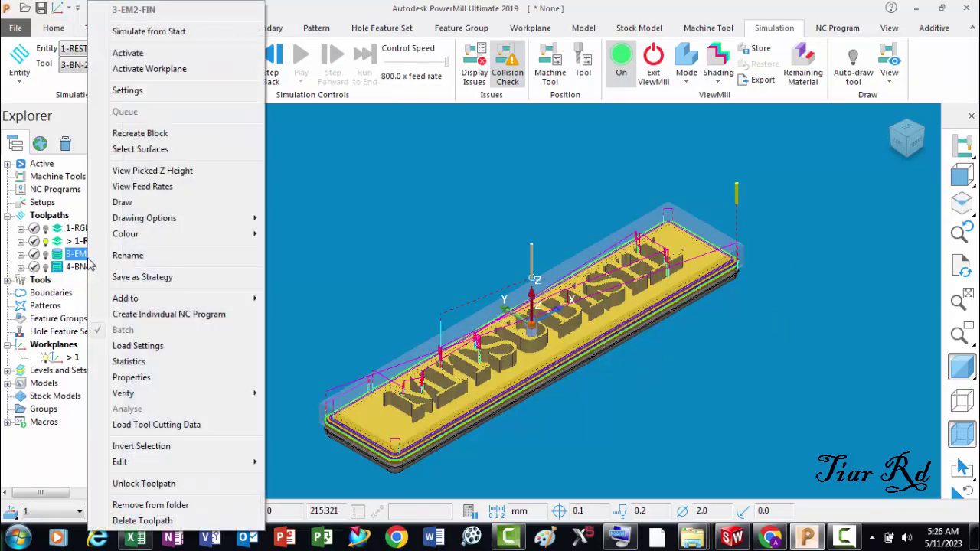
left_click(123, 57)
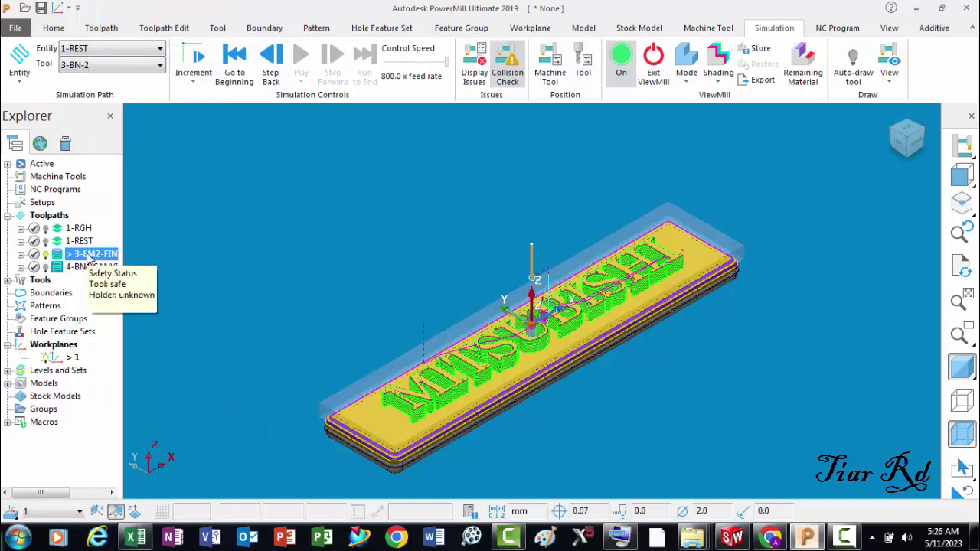
right_click(88, 259)
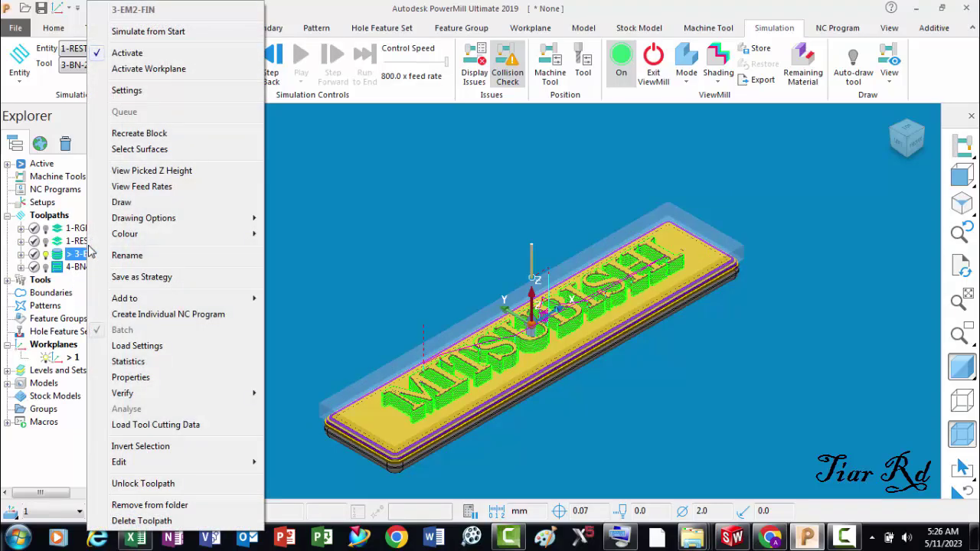
left_click(135, 35)
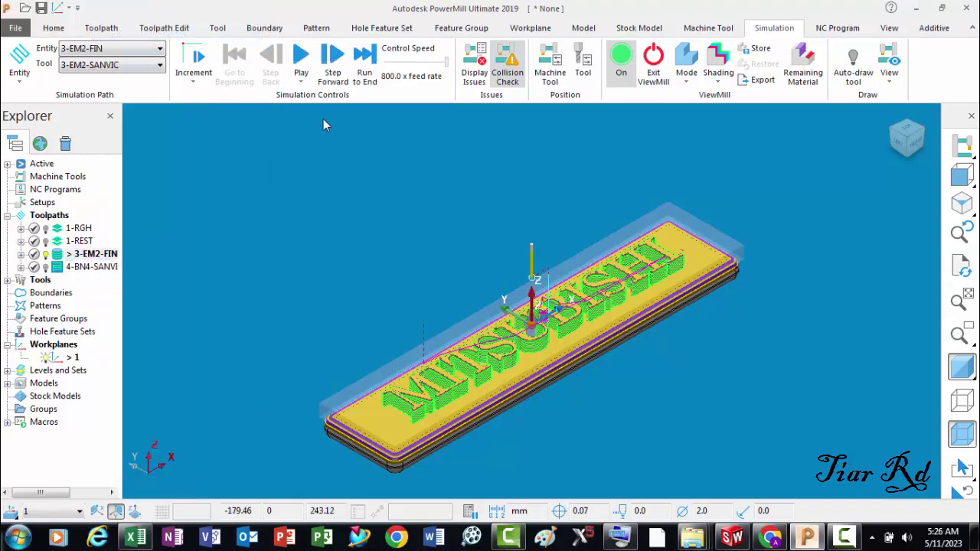
left_click(300, 57)
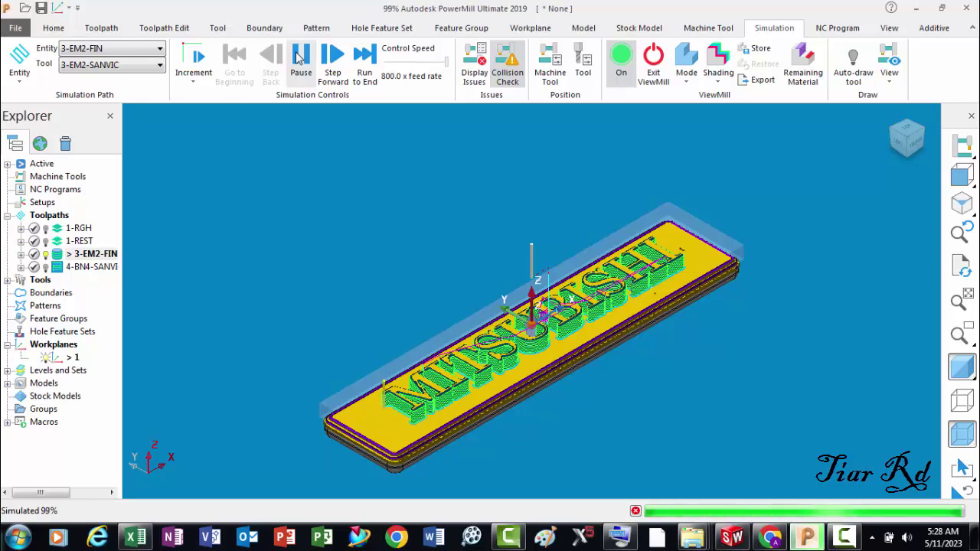
Step: Simulate the 4-BN4-SANVIC raster finishing toolpath from the start
right_click(71, 266)
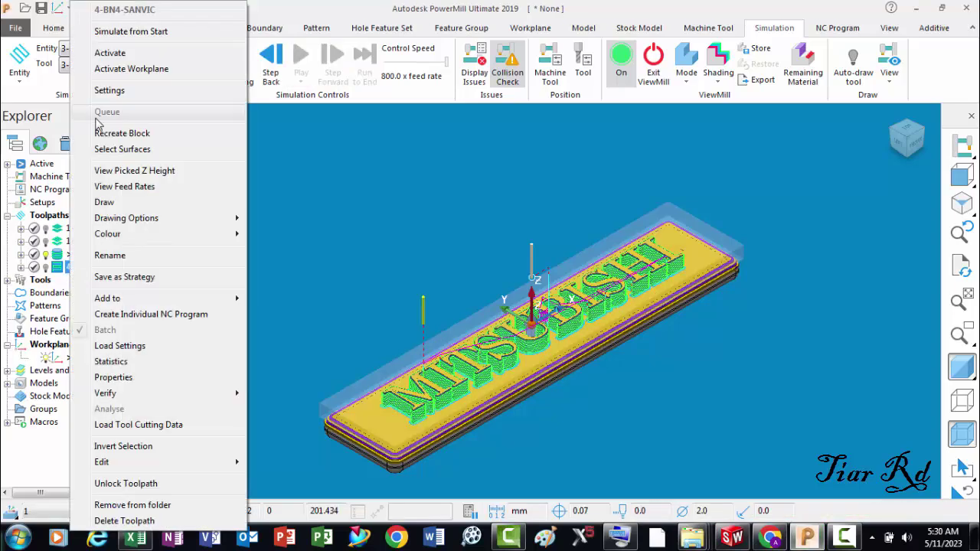
left_click(131, 31)
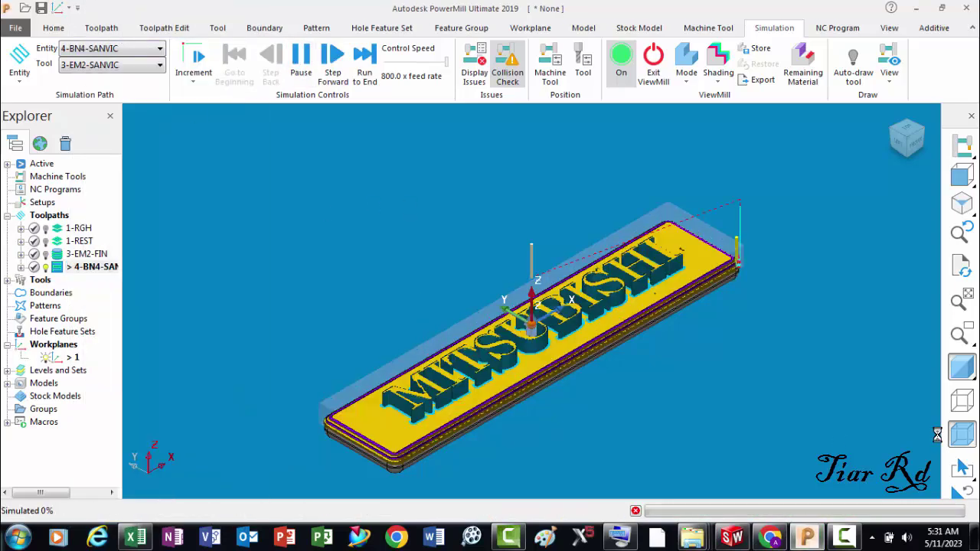